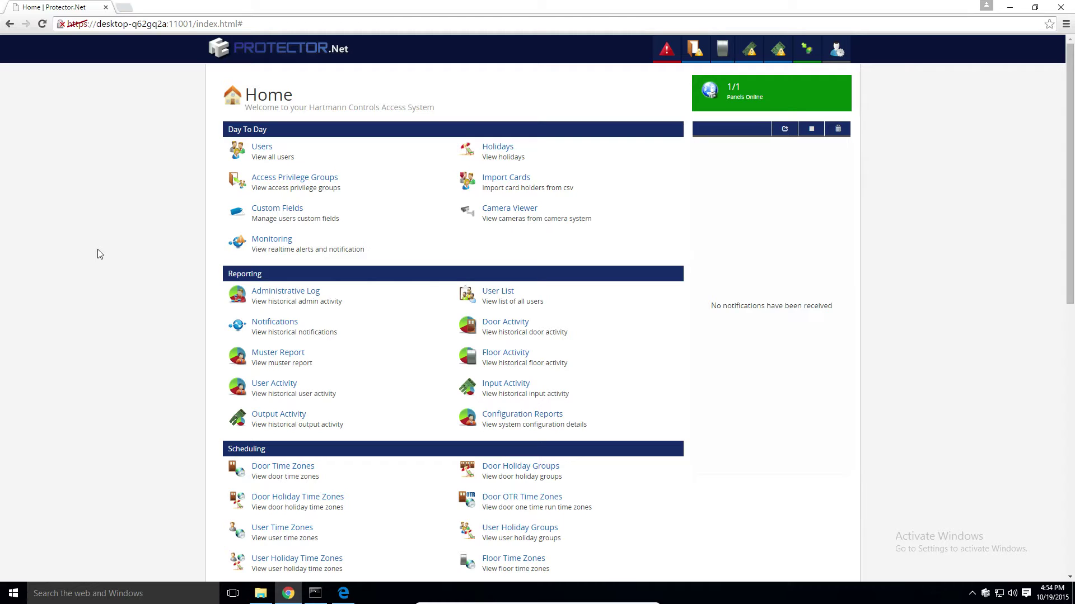
From Door Time Zones, start a new door time zone and tick Default Partition
scroll(111, 254, down, 1)
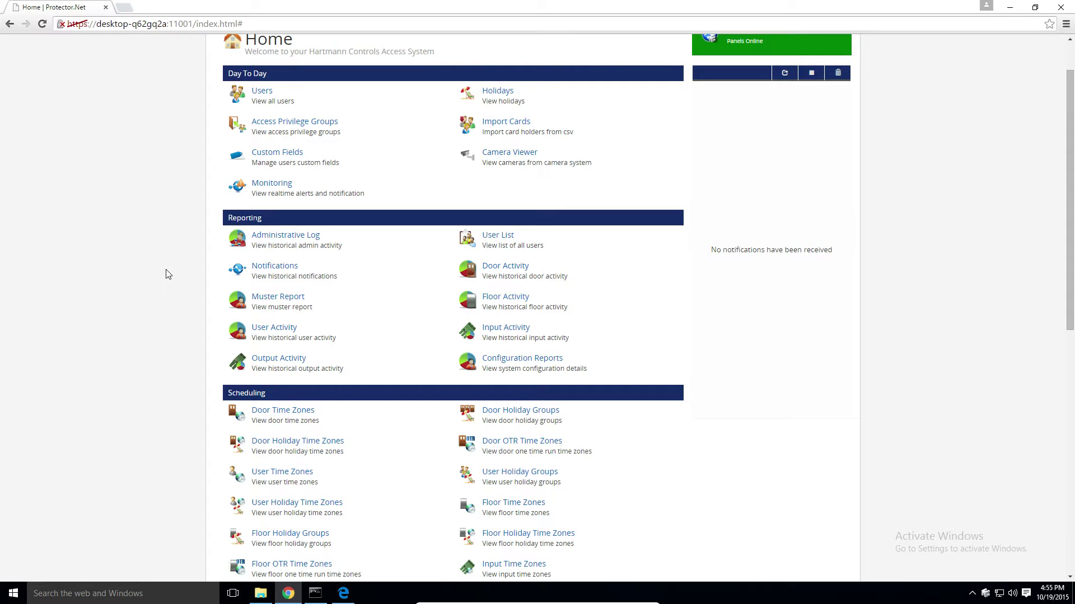
scroll(175, 260, down, 2)
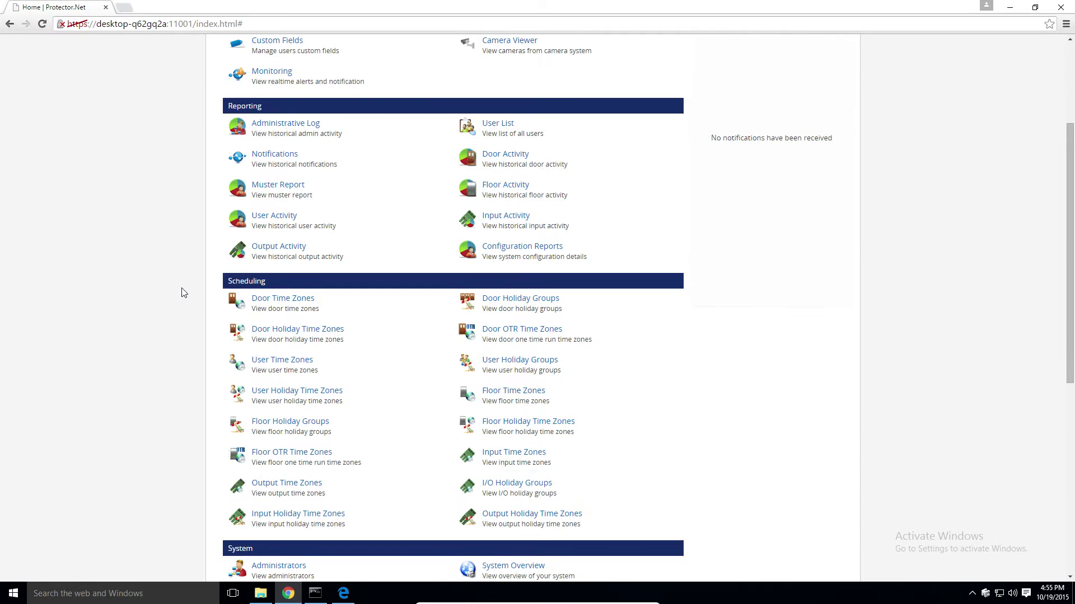
scroll(183, 290, down, 1)
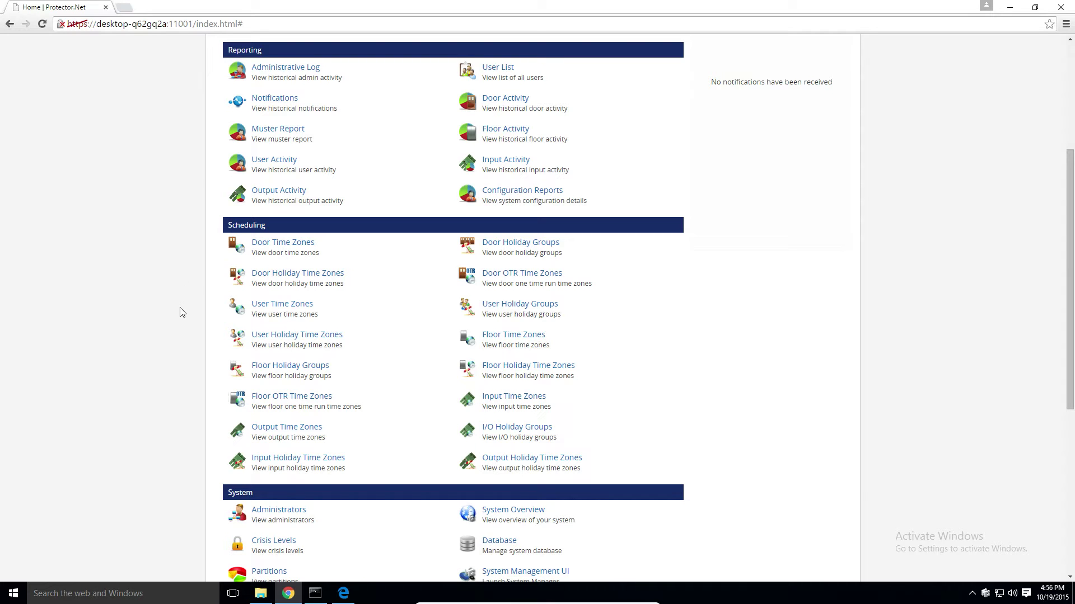
scroll(177, 310, down, 2)
scroll(159, 313, up, 2)
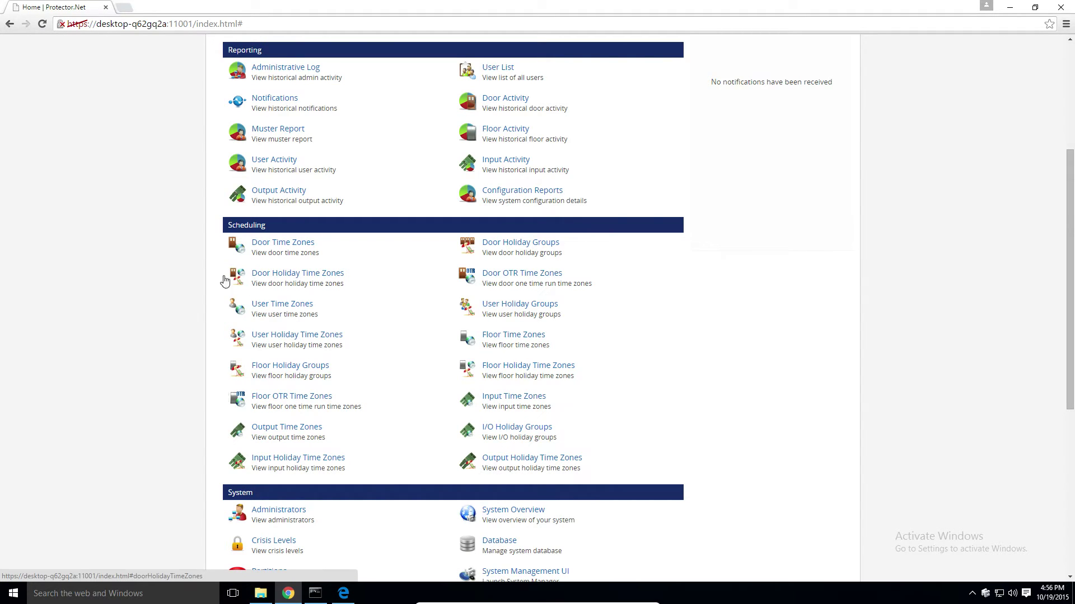
click(272, 243)
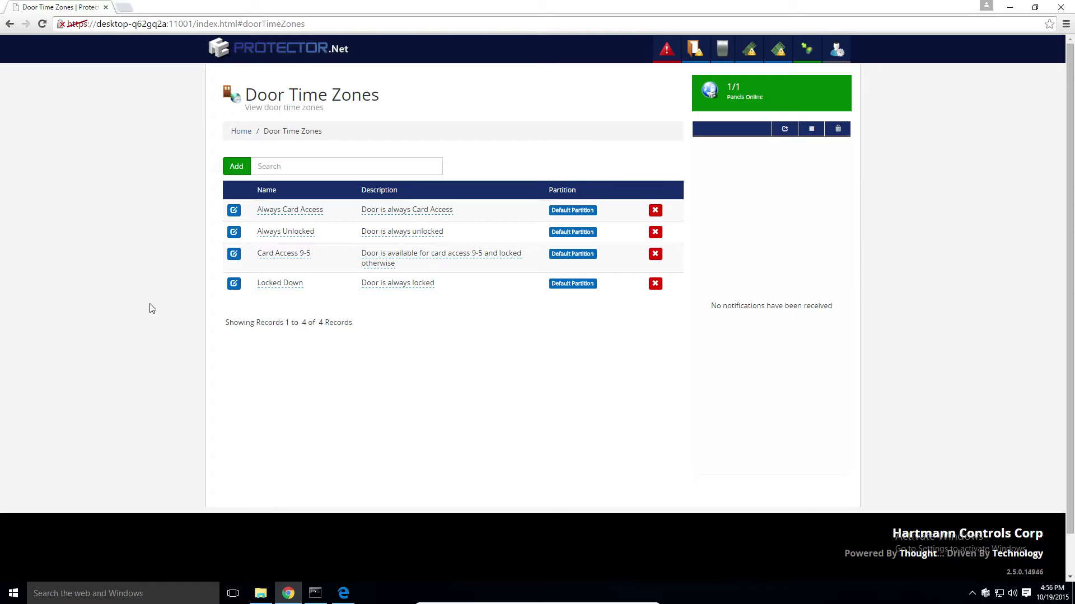
click(237, 168)
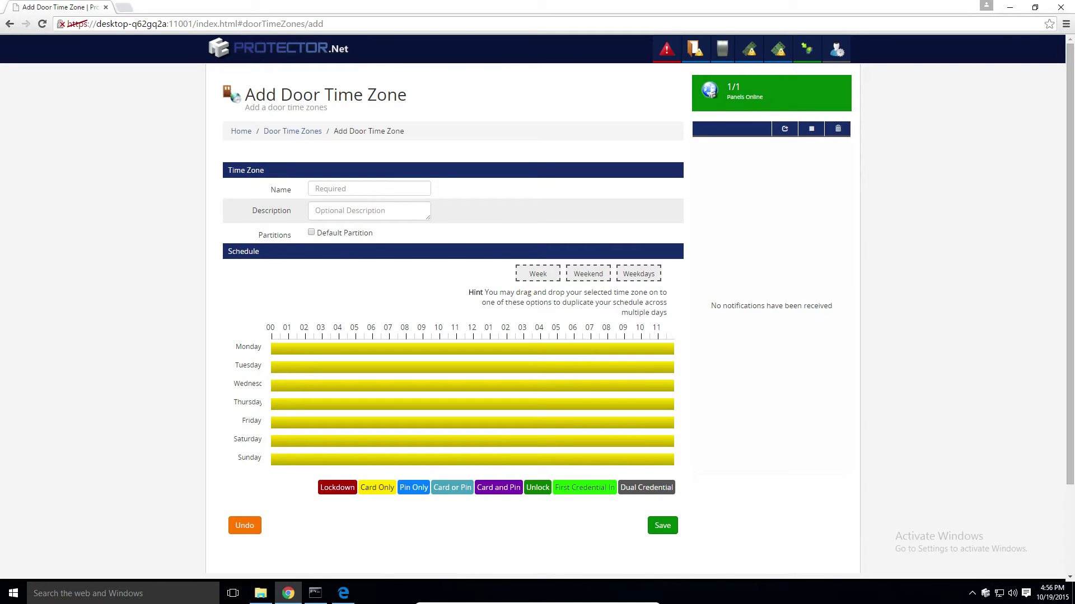
click(311, 232)
Enter 'Unlocked 8 am to 5pm m-f' as the door time zone's name
click(341, 190)
text(Un)
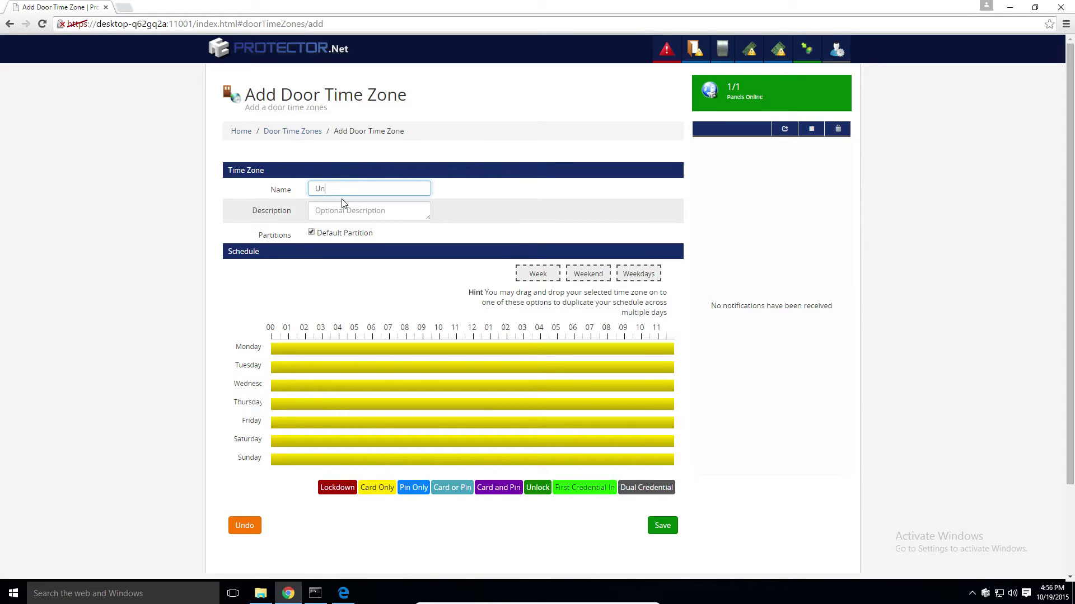
text(locked 8 am to 5pm m-f)
click(507, 208)
scroll(480, 235, down, 1)
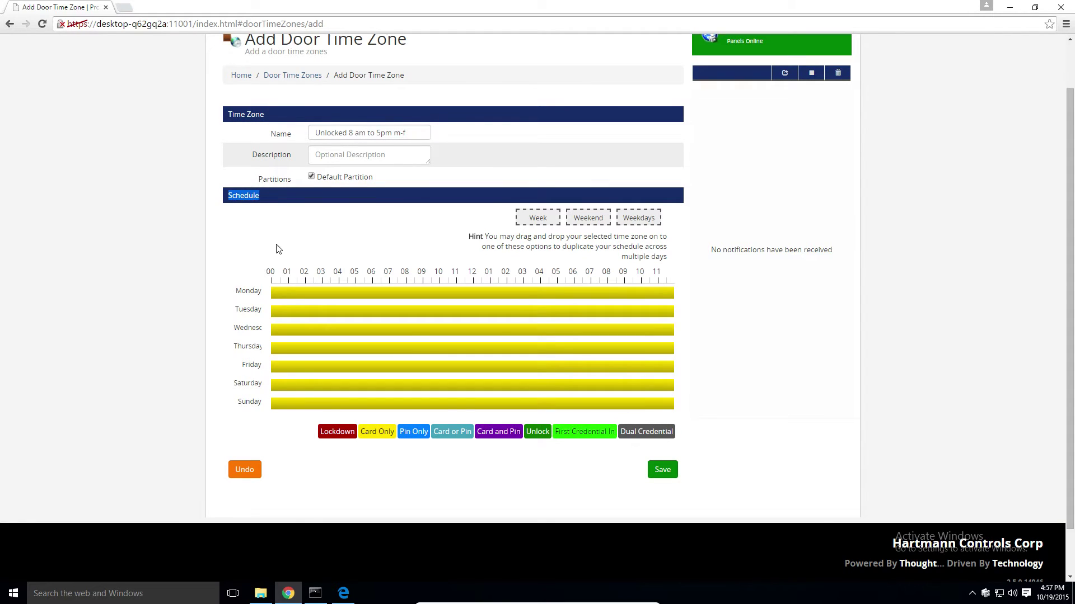
scroll(278, 249, up, 1)
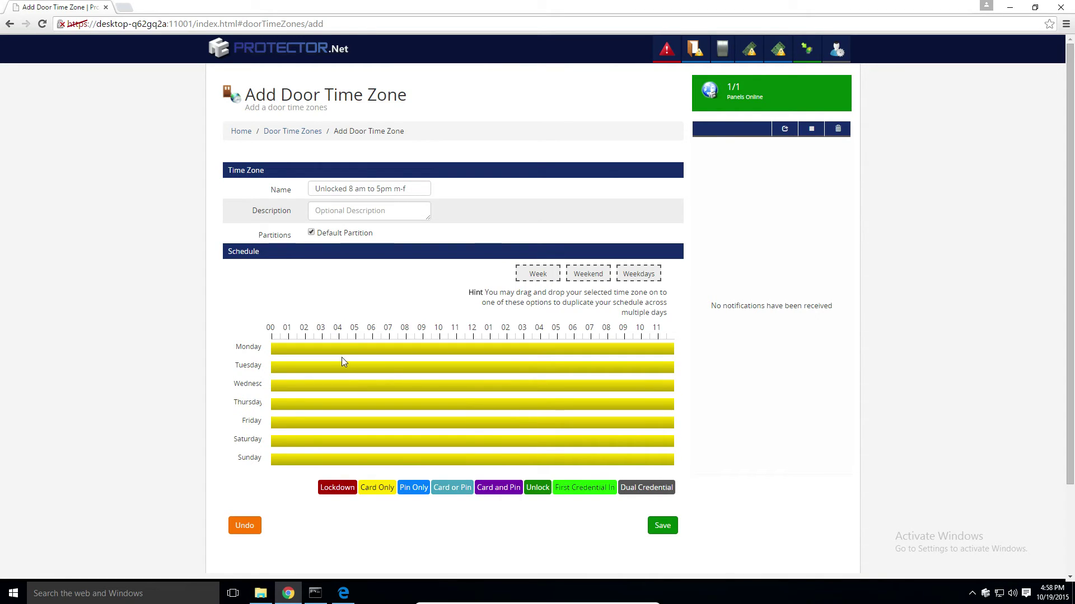
Open Monday's schedule editor, try the modes, and leave the whole day Card Only
click(366, 352)
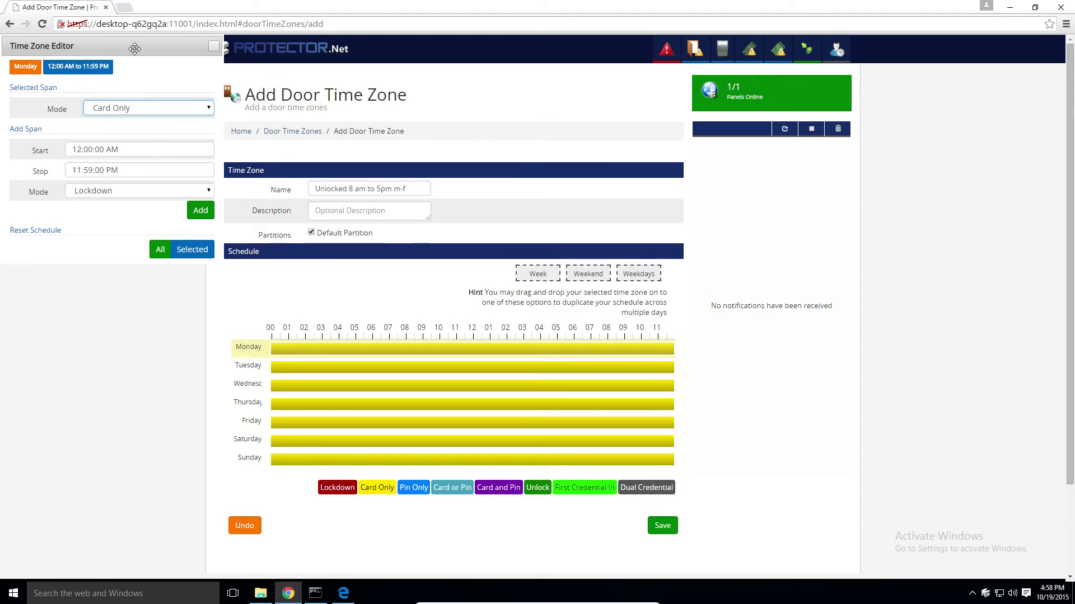
drag(137, 45, 438, 248)
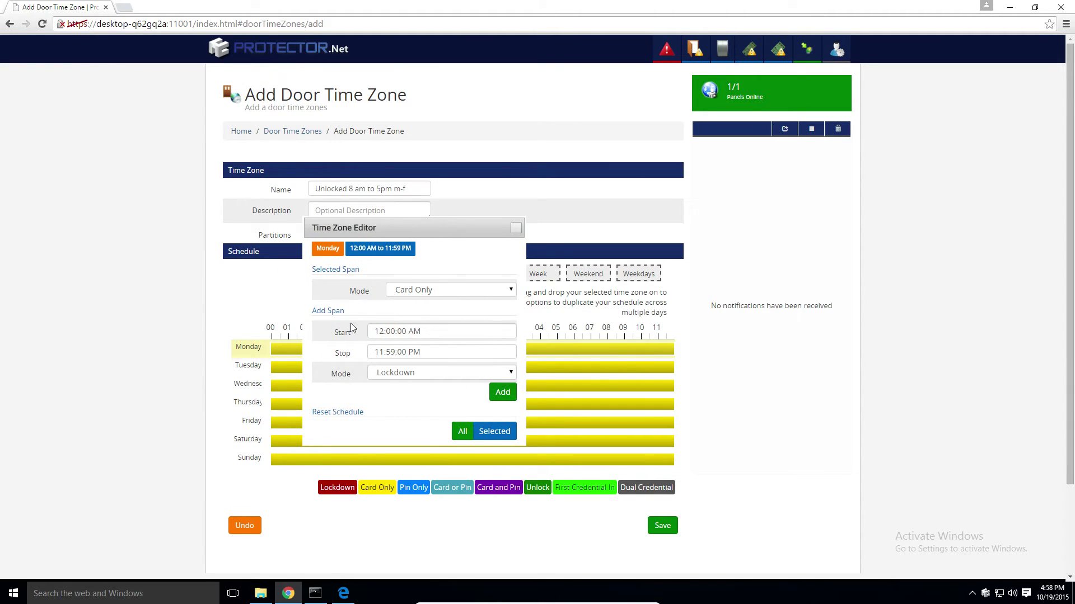
click(464, 290)
click(403, 303)
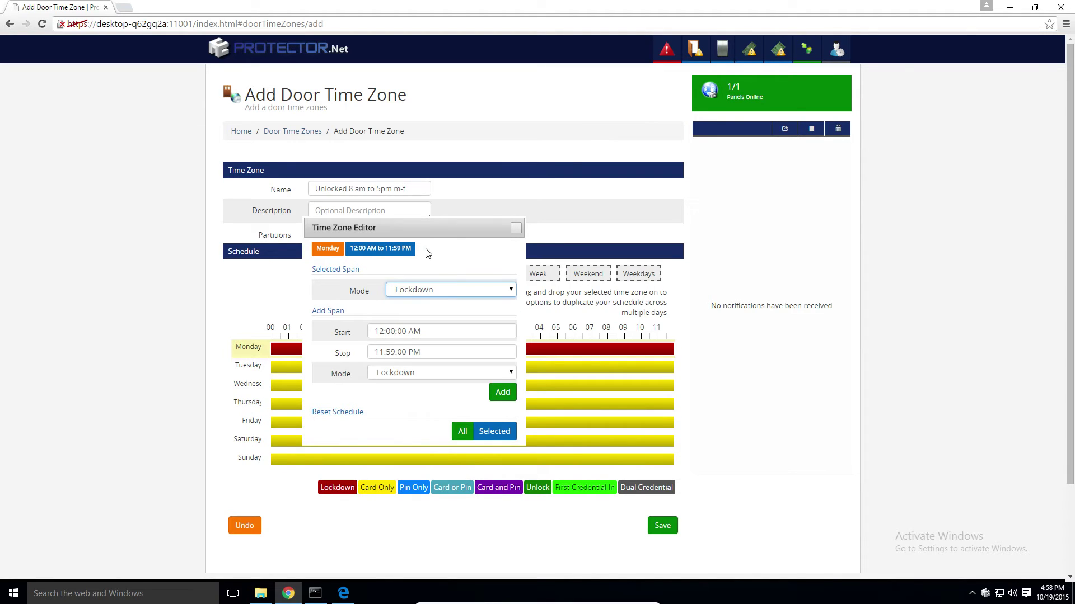
drag(426, 229, 222, 209)
click(328, 284)
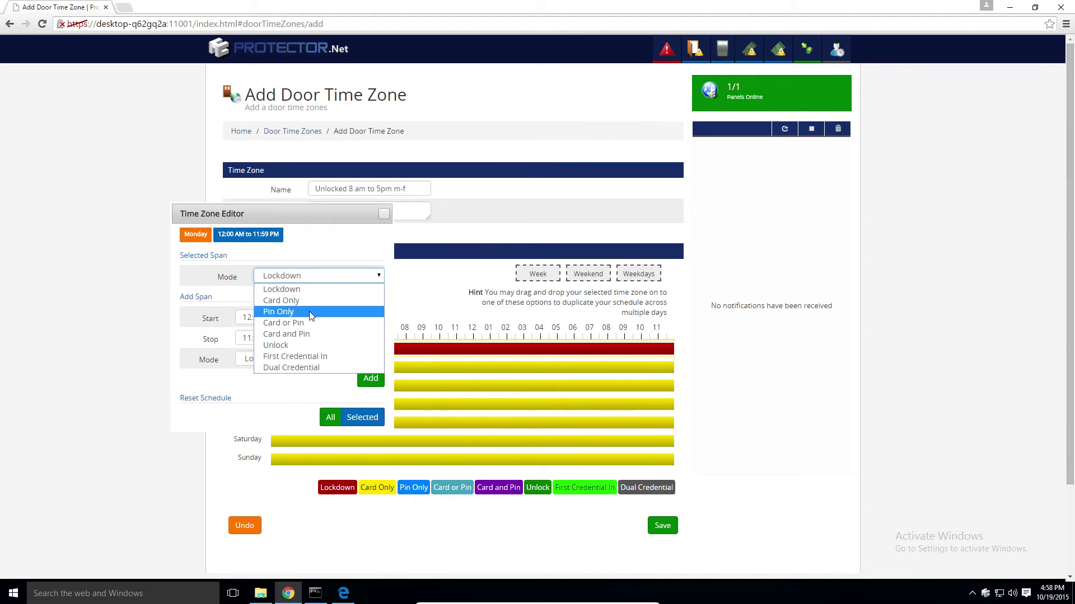
click(309, 310)
click(333, 280)
click(330, 297)
click(333, 278)
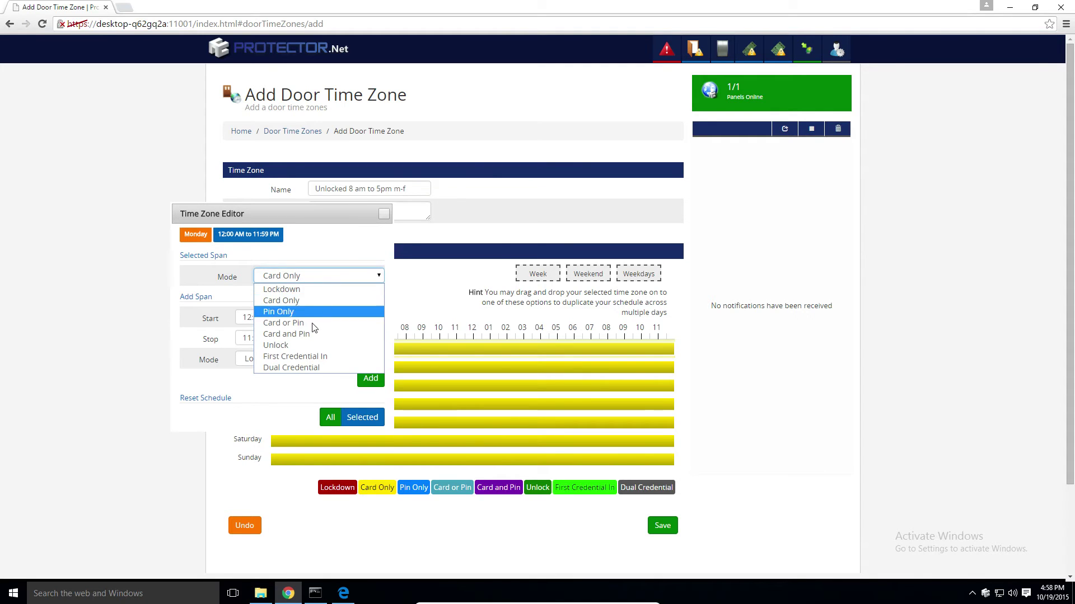
click(312, 324)
click(323, 280)
click(313, 336)
click(317, 280)
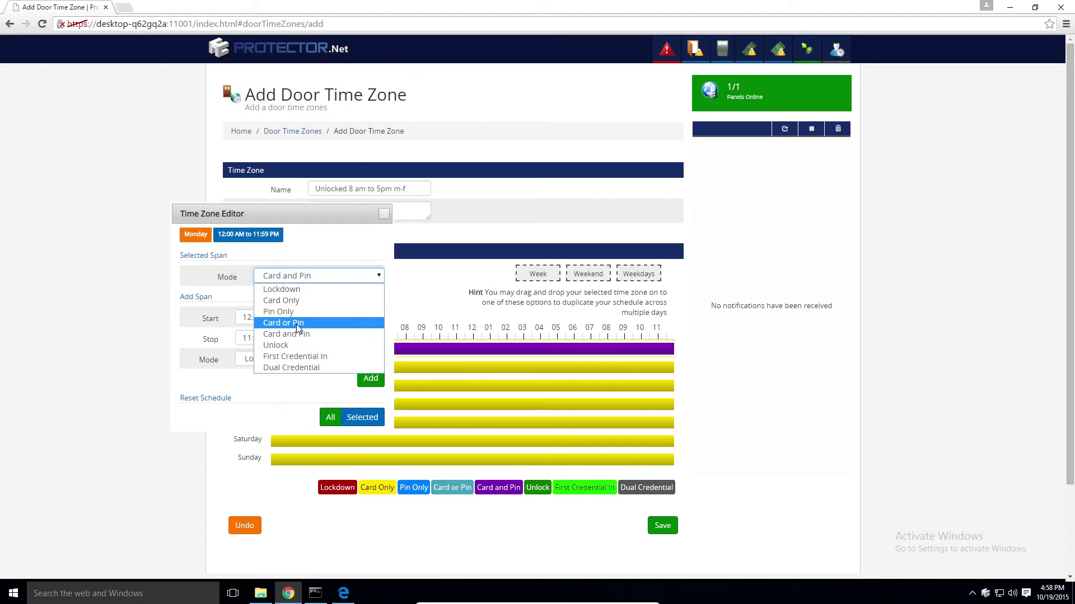
click(282, 301)
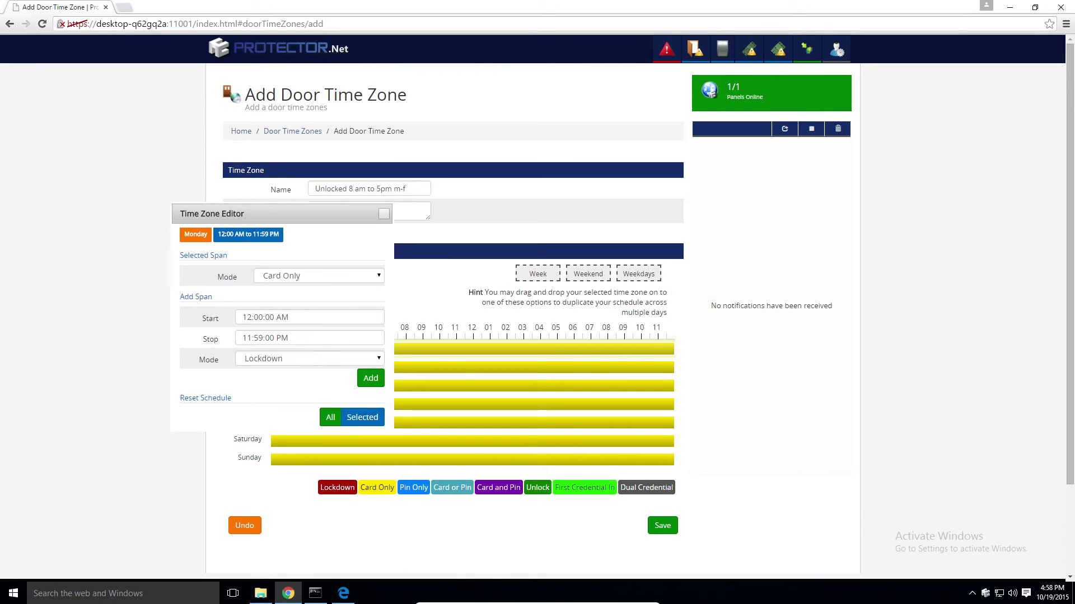
Add a Monday Unlock span from 8:00 AM to 4:59 PM
click(289, 318)
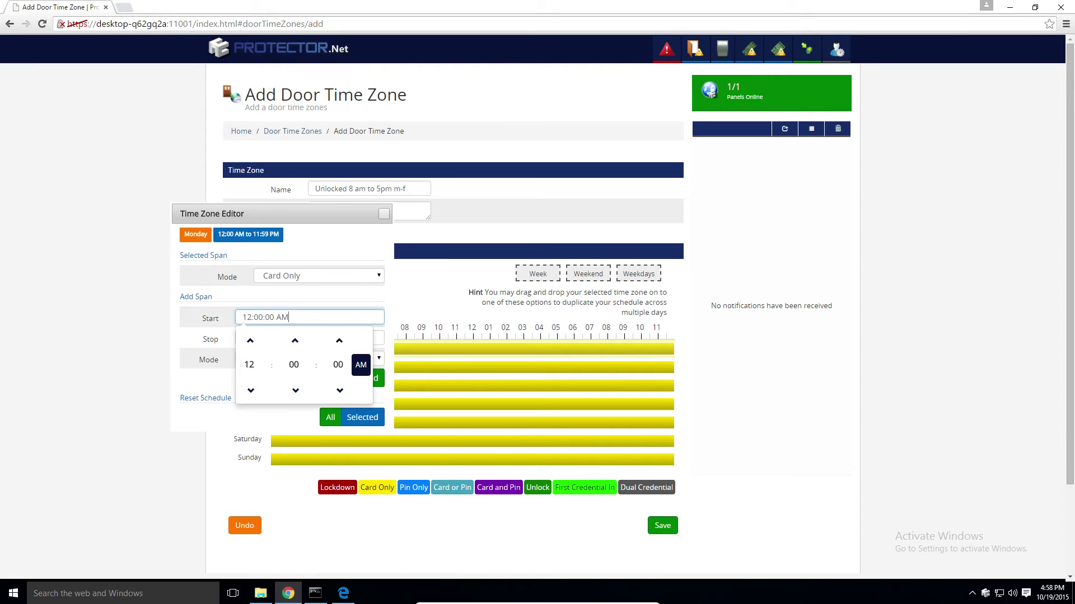
click(249, 364)
click(253, 377)
click(345, 303)
click(307, 338)
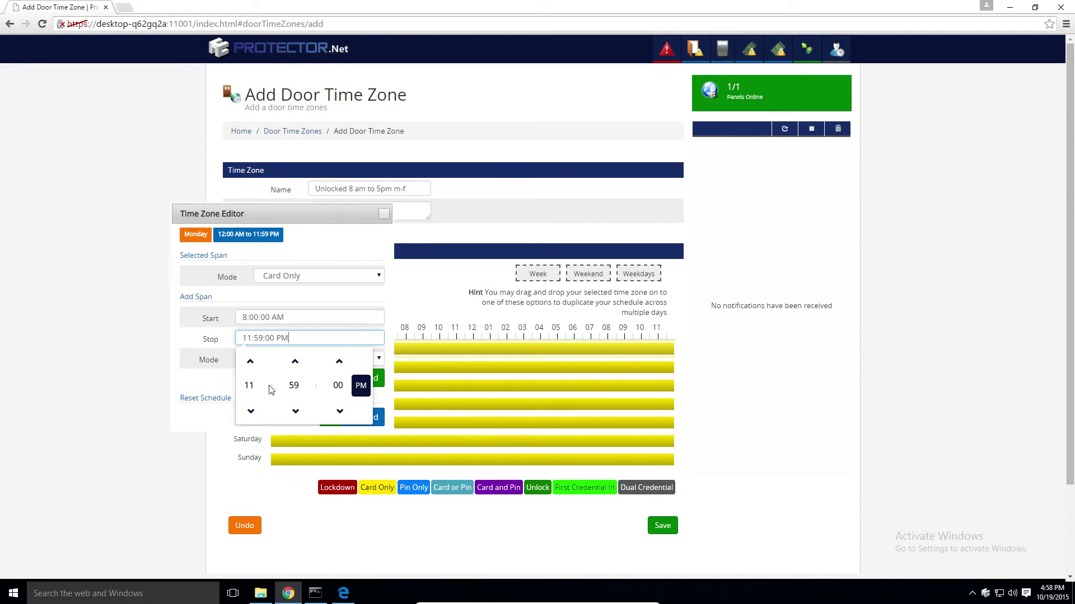
click(247, 385)
click(288, 379)
click(251, 412)
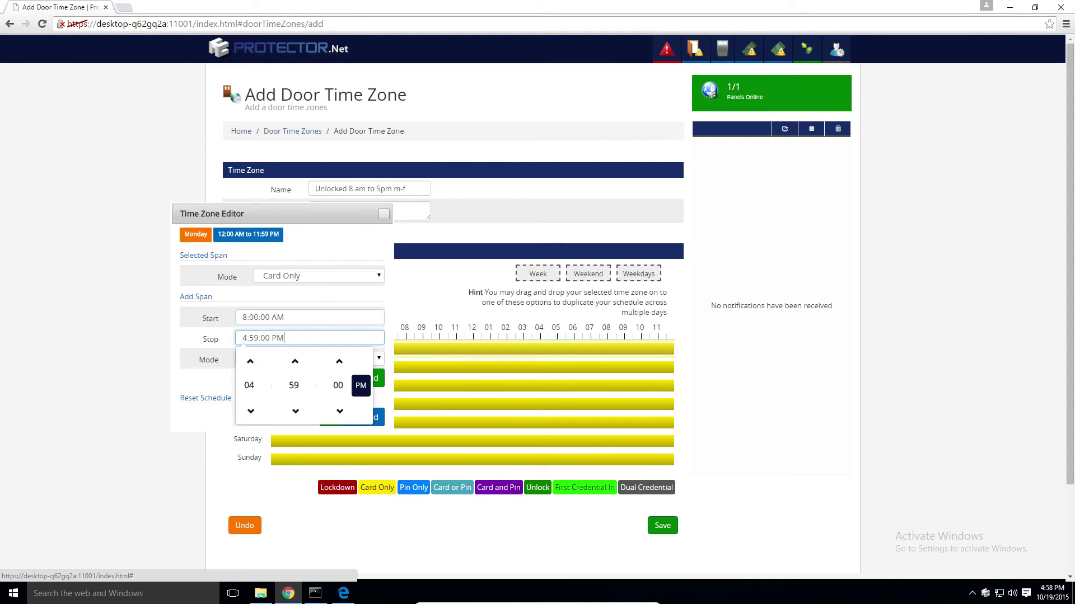
click(333, 303)
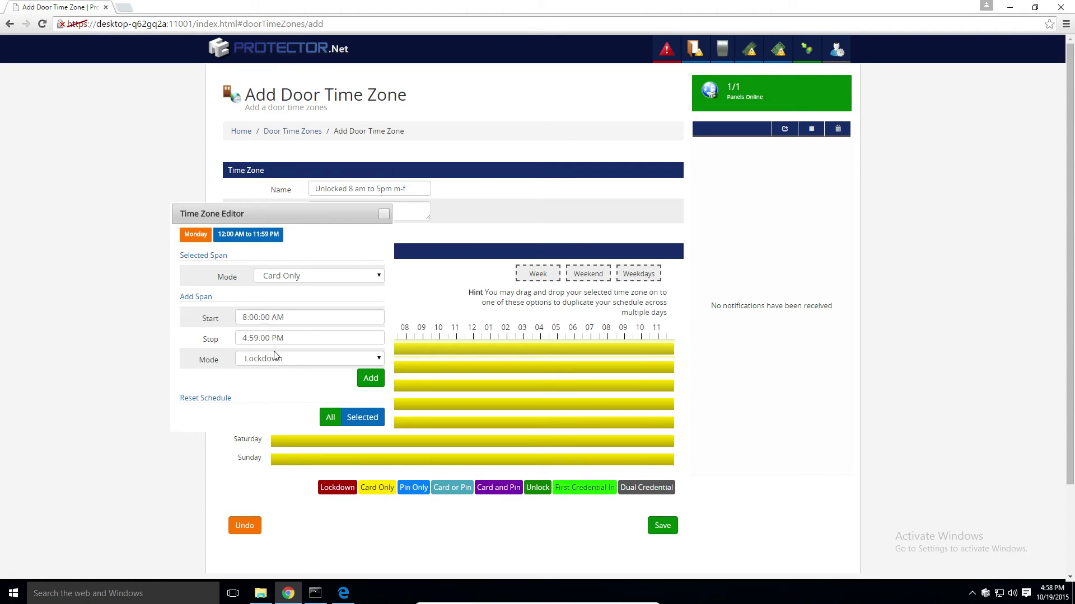
click(295, 361)
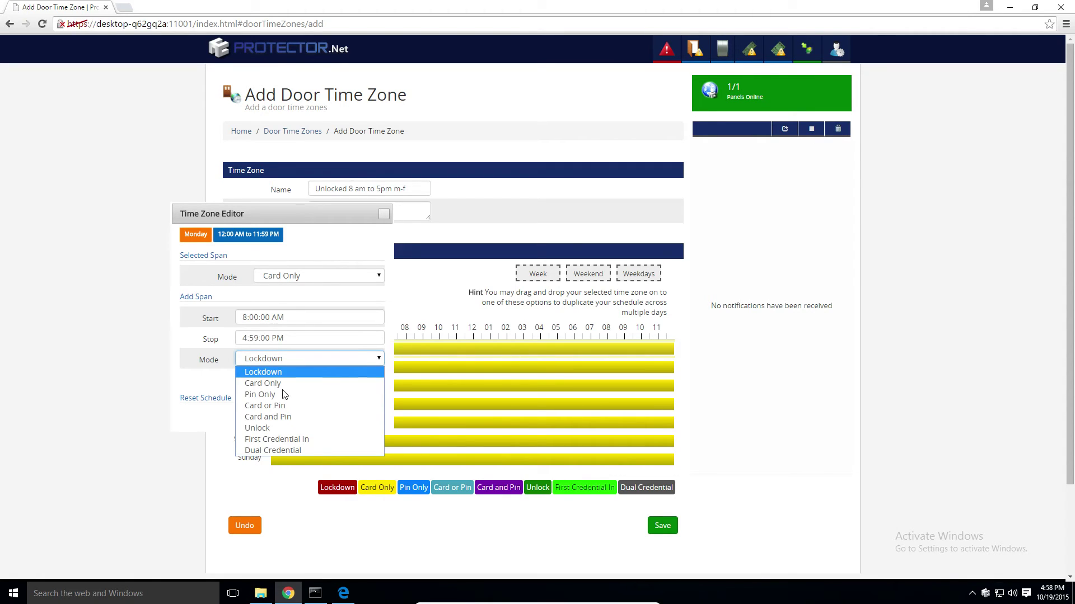
click(280, 428)
click(224, 390)
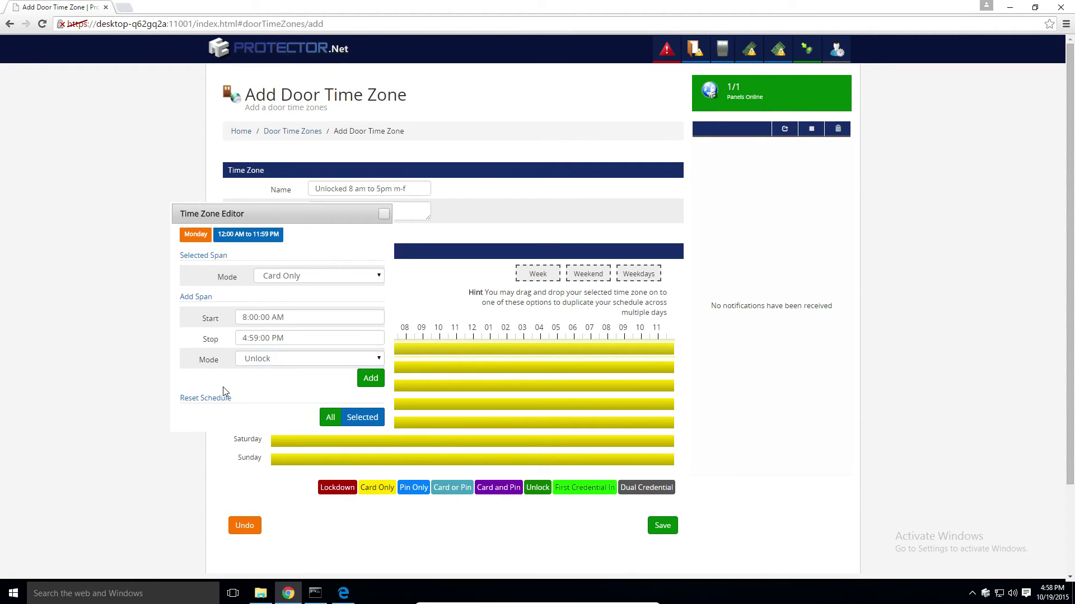
click(373, 381)
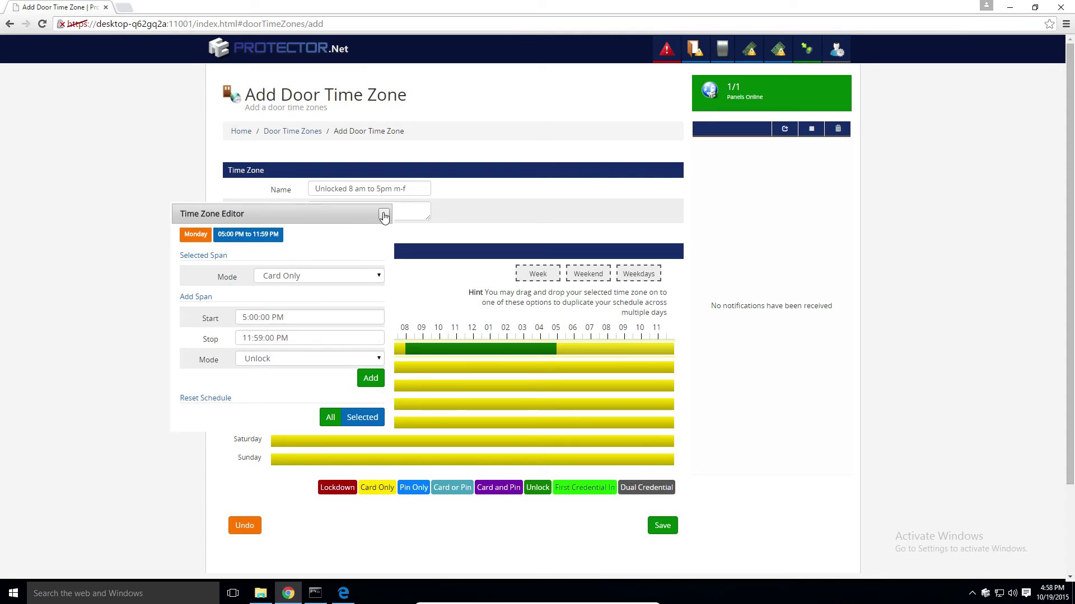
Copy Monday's time spans onto Tuesday
click(383, 213)
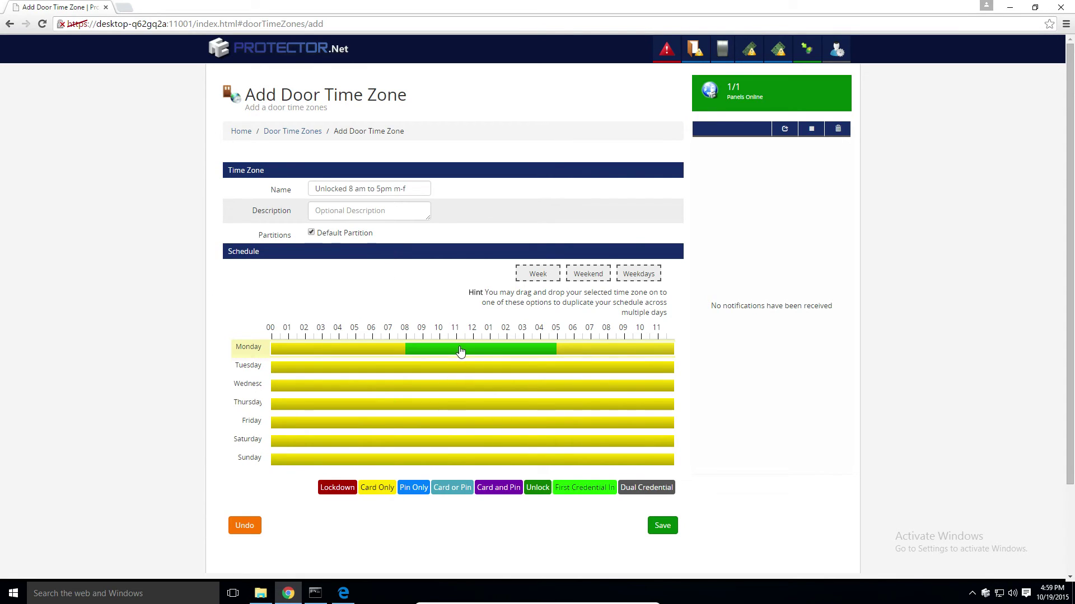
drag(466, 352, 329, 365)
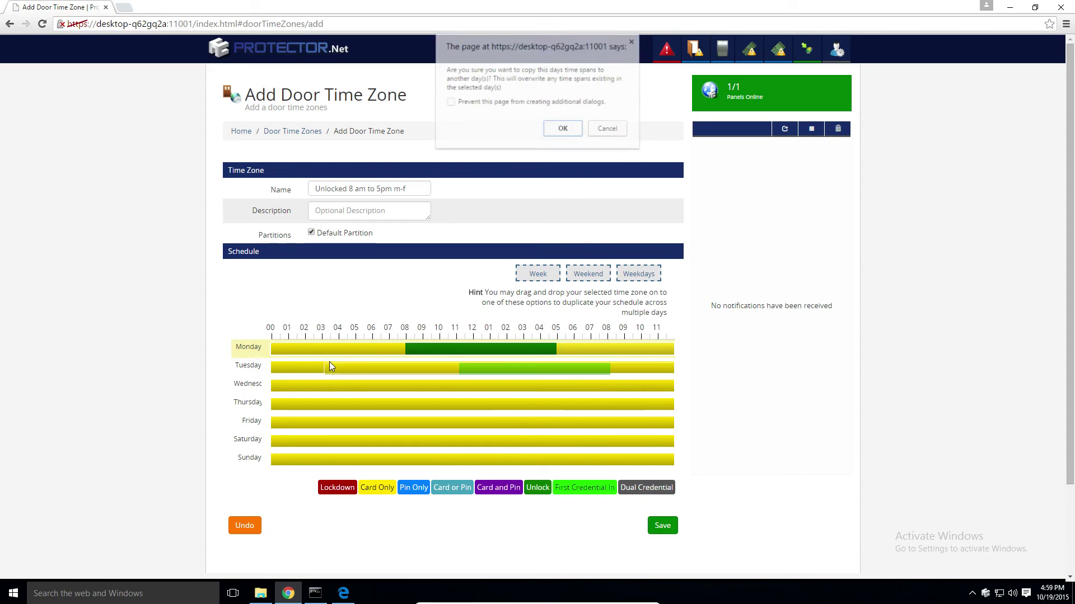
click(563, 130)
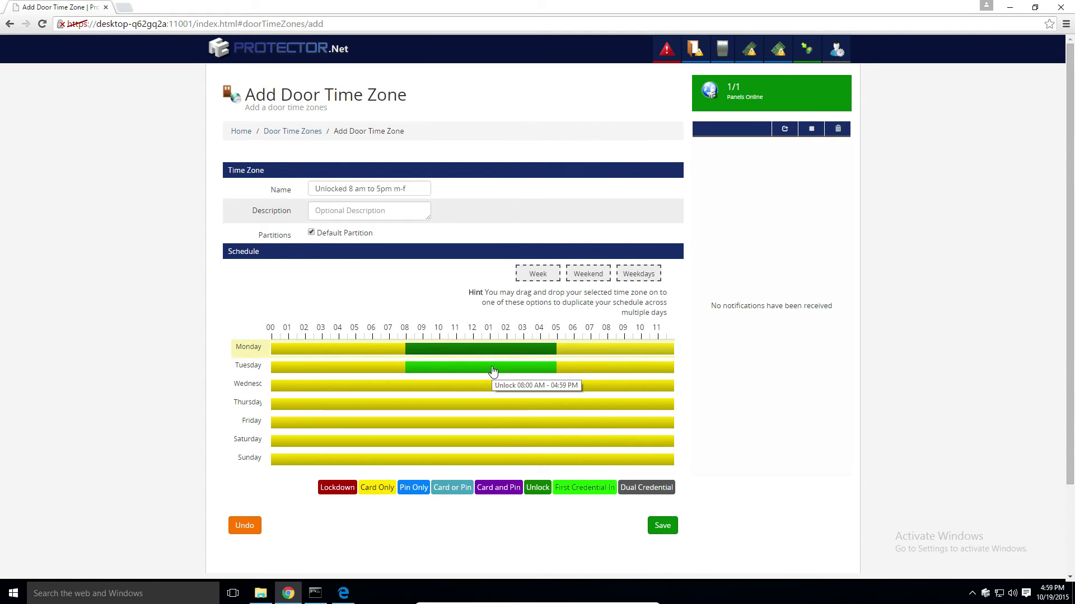
Copy Monday's unlock span to all weekdays and save the door time zone
click(524, 348)
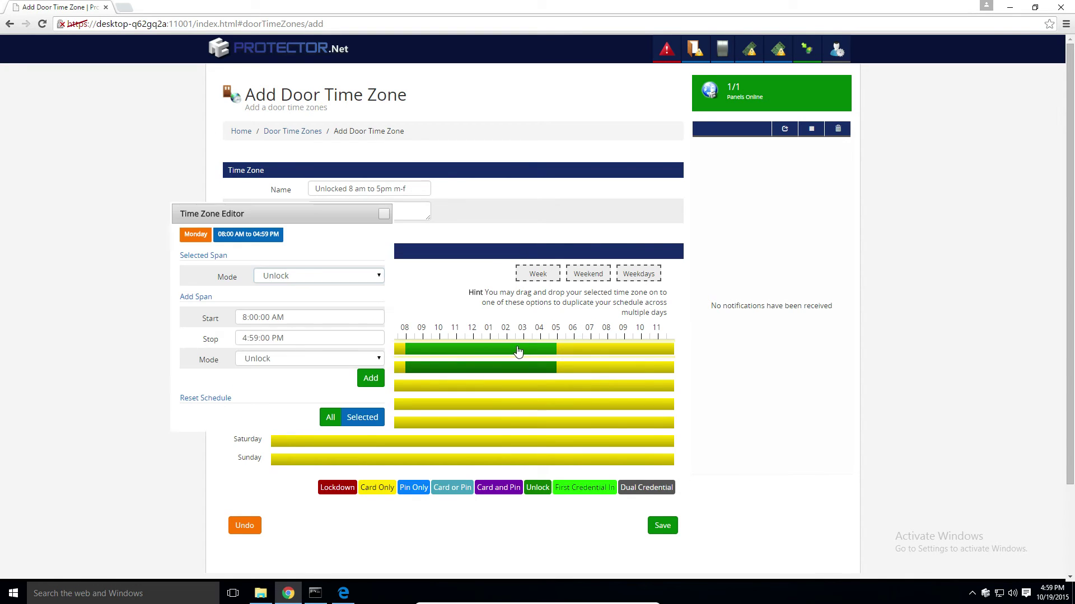
click(384, 214)
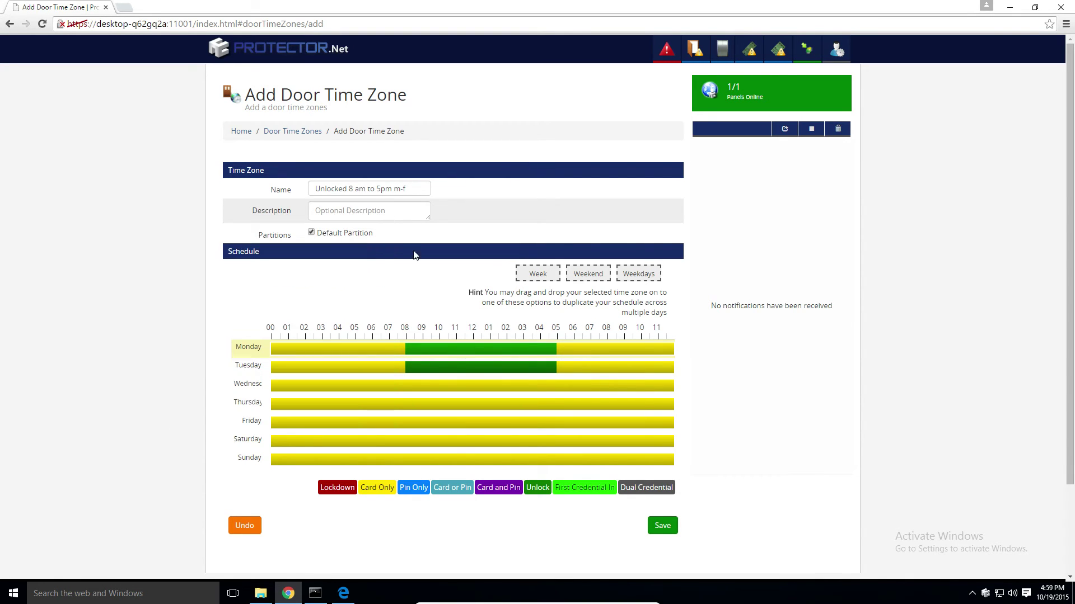
drag(493, 352, 630, 280)
click(563, 130)
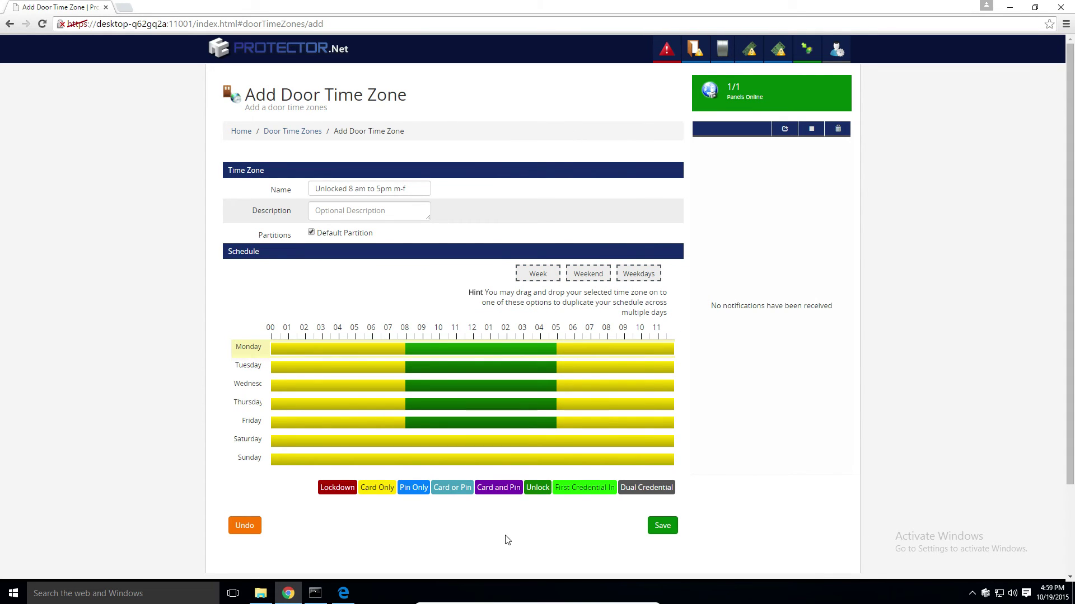
click(663, 526)
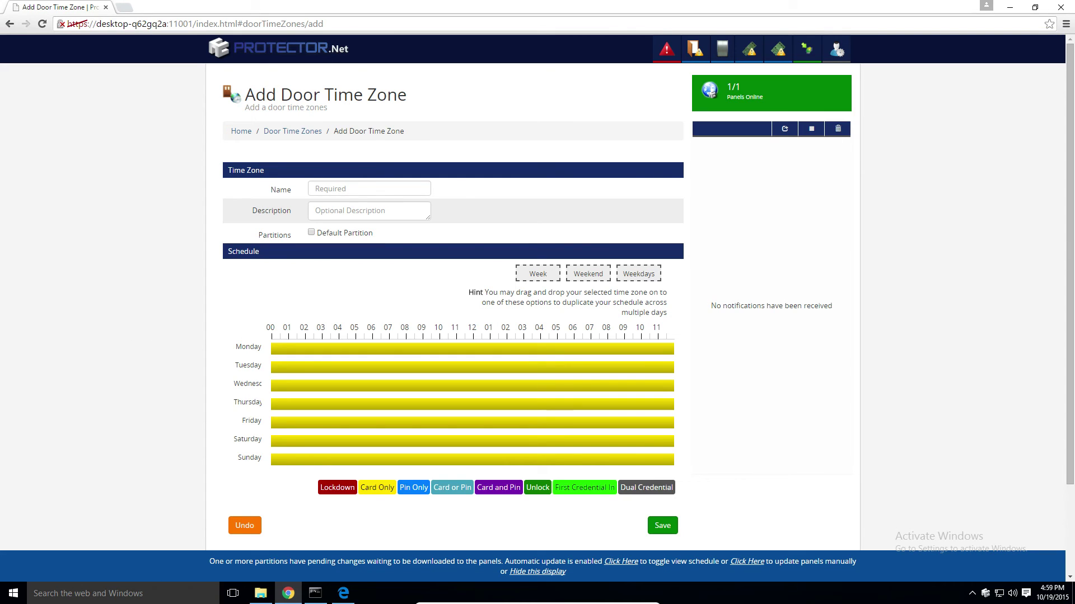
click(241, 132)
Check that the Front Door's Time Zone list offers 'Unlocked 8 am to 5pm m-f', leaving it unchanged
scroll(509, 377, down, 10)
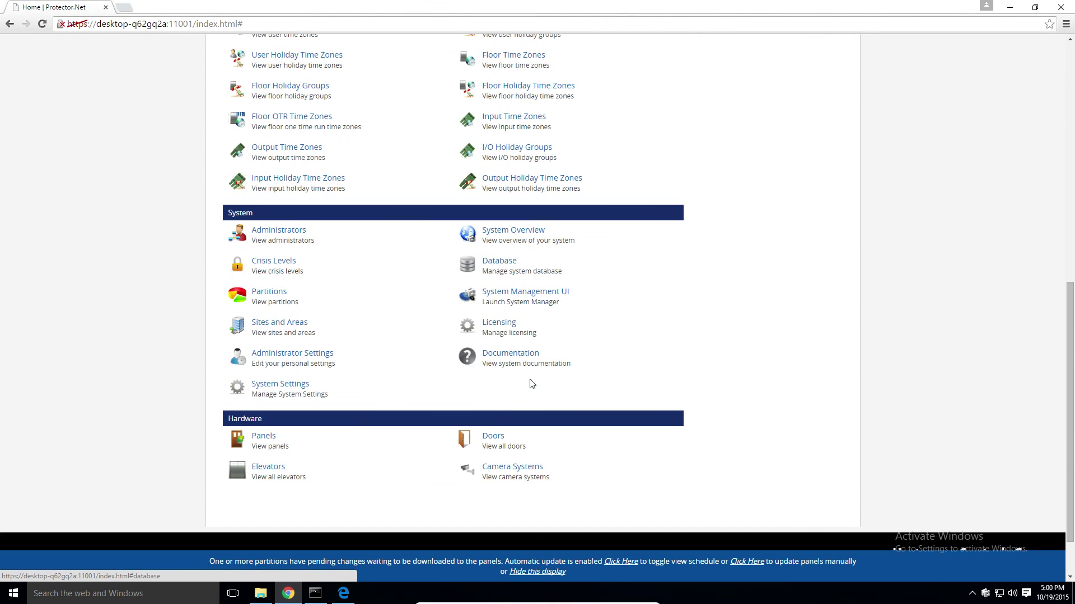
click(495, 437)
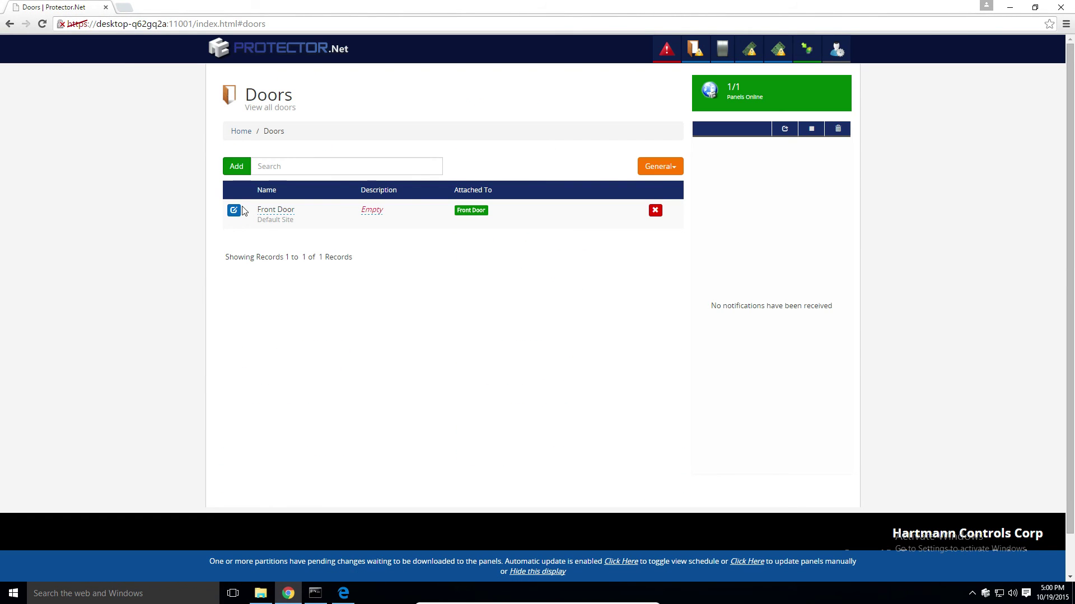
click(235, 210)
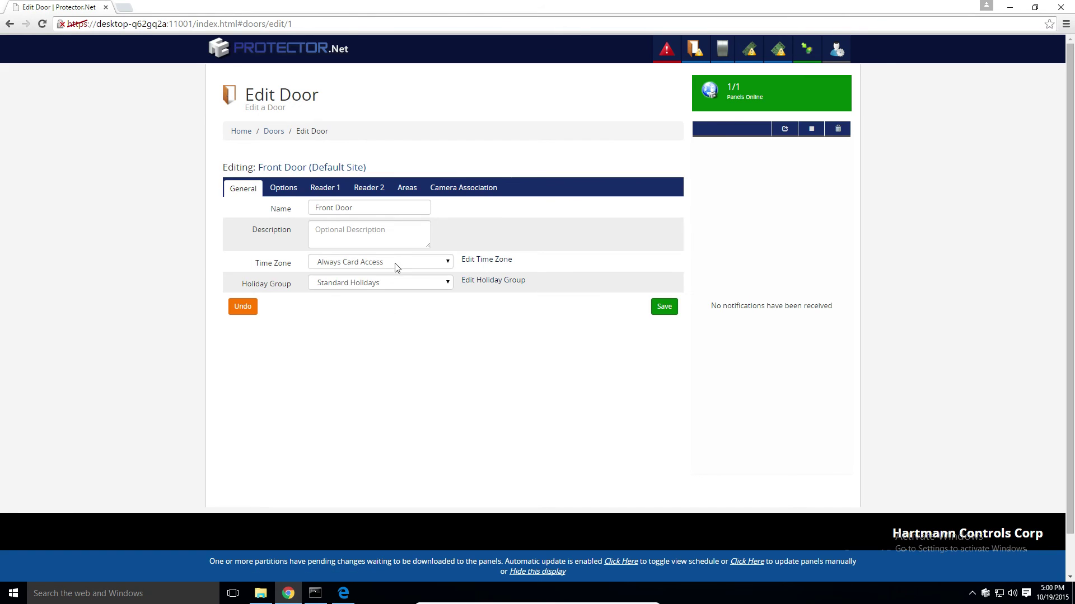
click(396, 267)
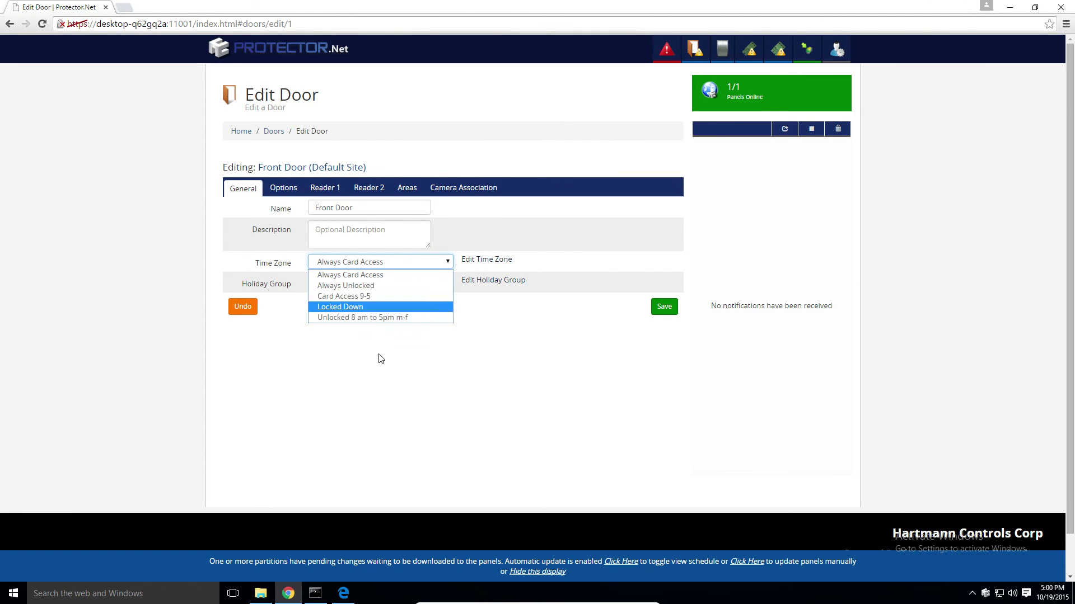
click(304, 225)
click(241, 130)
Review the Access 9AM to 5PM user time zone's weekly schedule and general details
scroll(178, 252, down, 3)
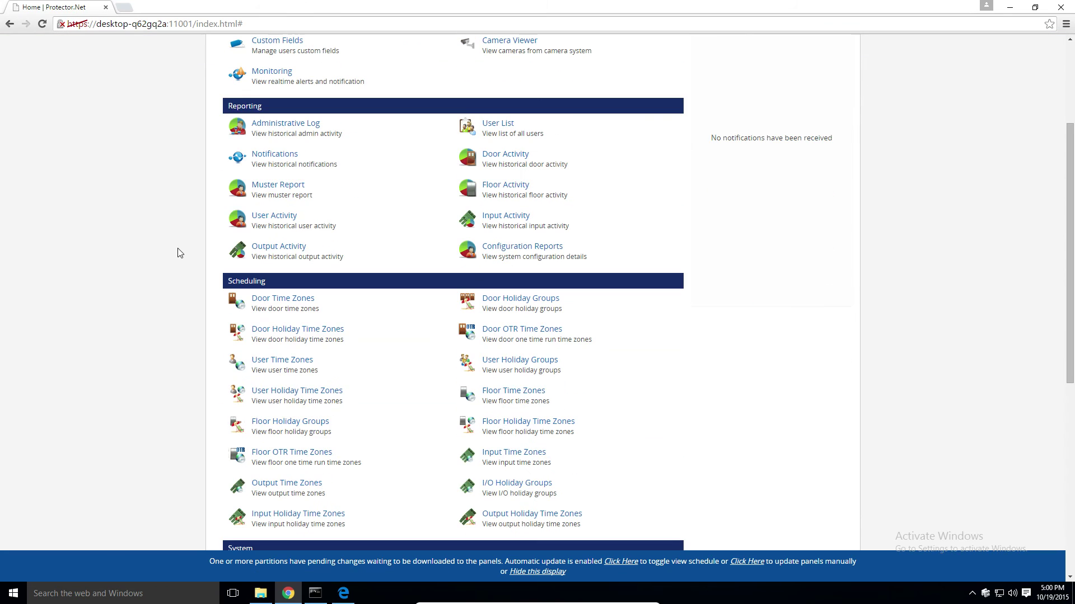
click(257, 359)
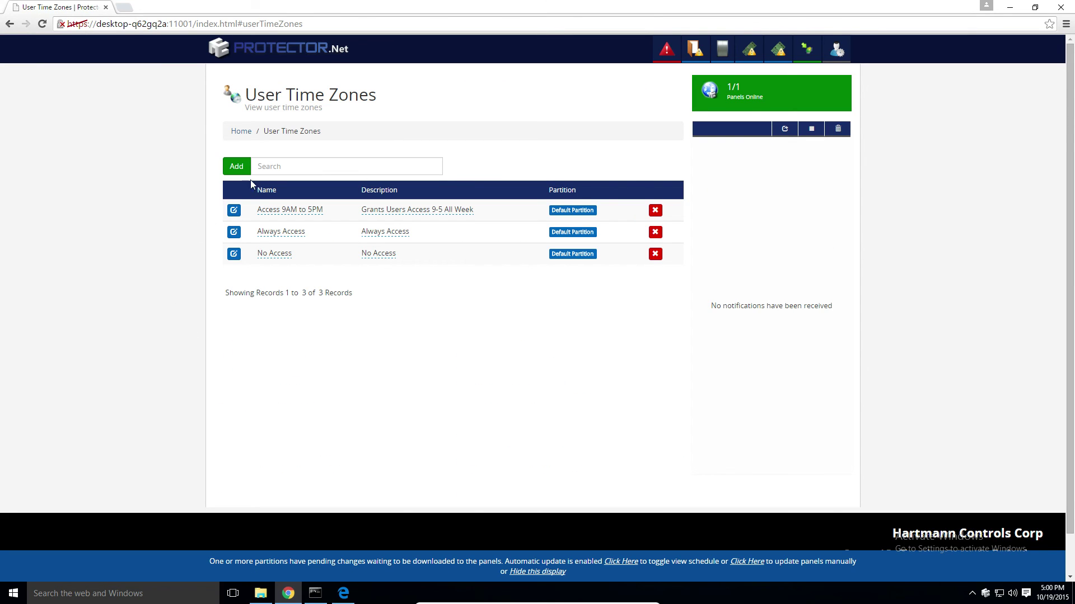
click(233, 210)
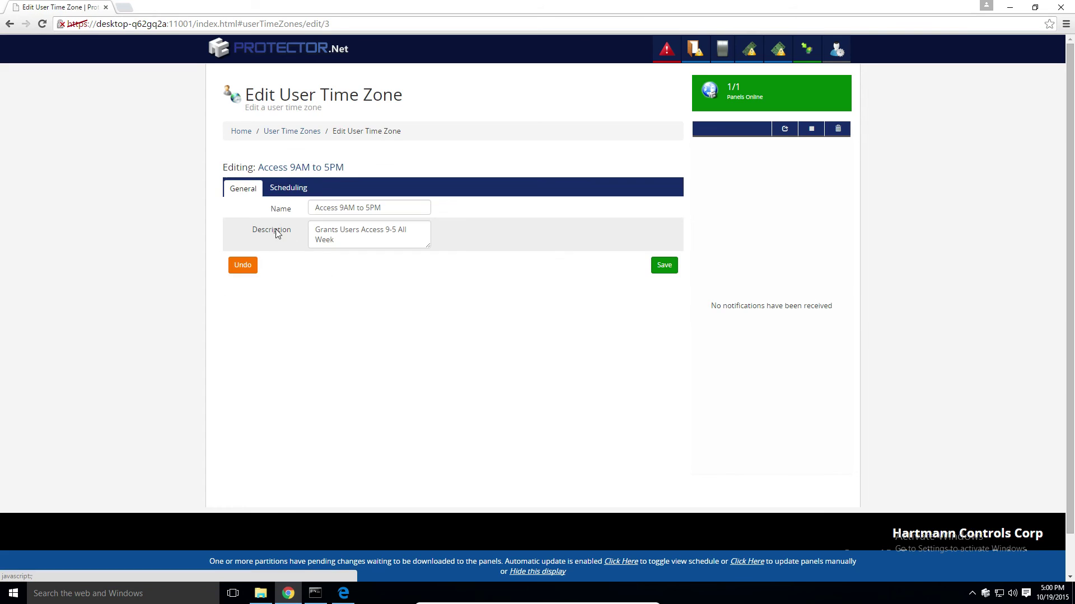
click(288, 189)
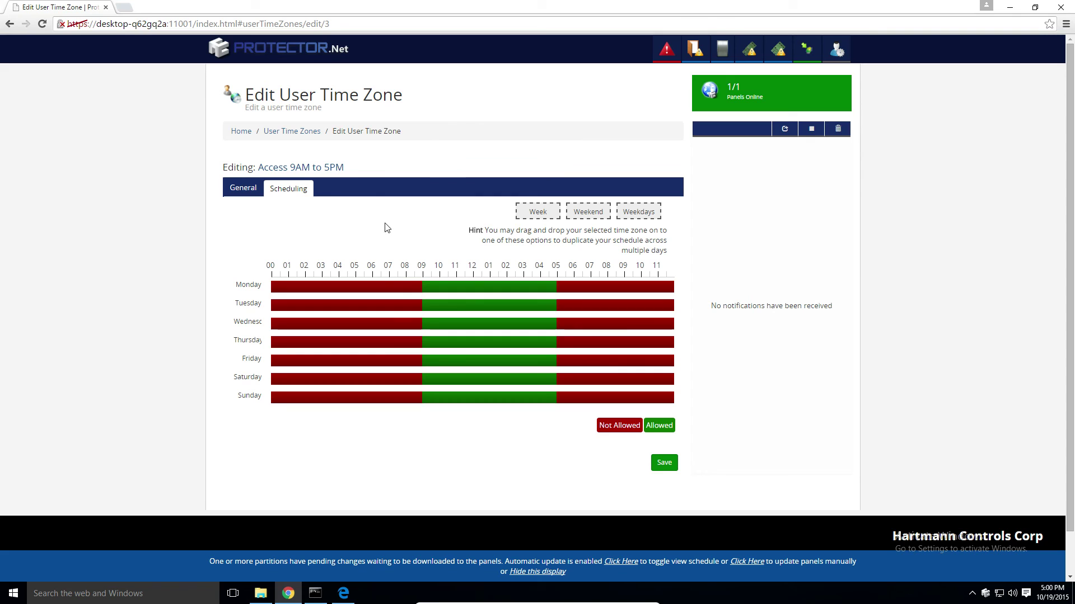
click(246, 188)
Start a new user time zone named 'access 8am to noon' in the Default Partition
click(234, 167)
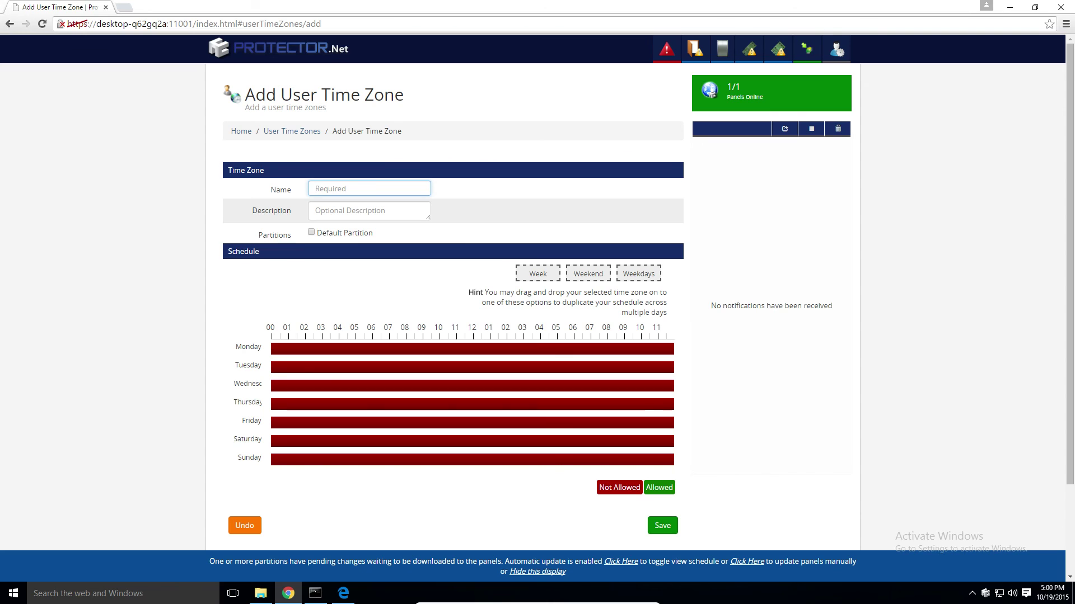
text(access 8am to noon)
click(311, 232)
Add a Monday Allowed span from 8:00 AM to 11:59 AM
click(352, 348)
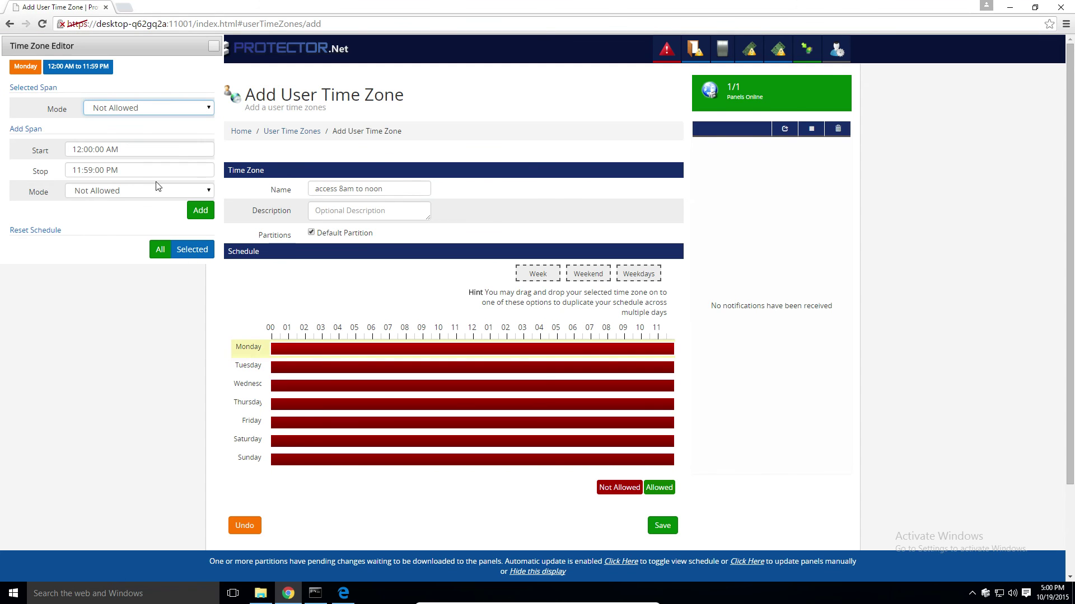
click(129, 150)
click(85, 200)
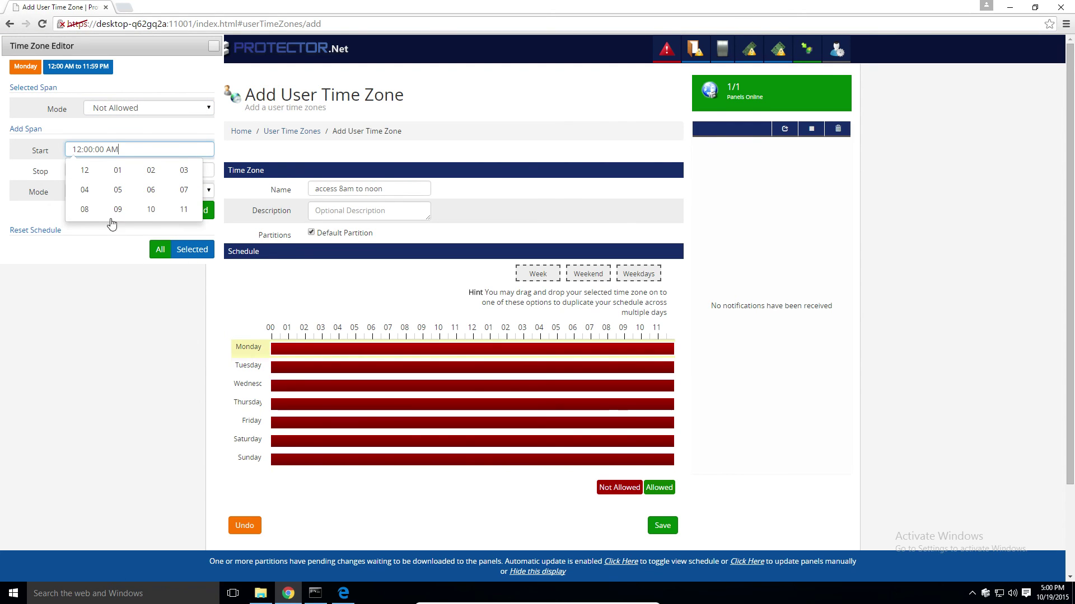
click(85, 209)
click(158, 139)
click(112, 170)
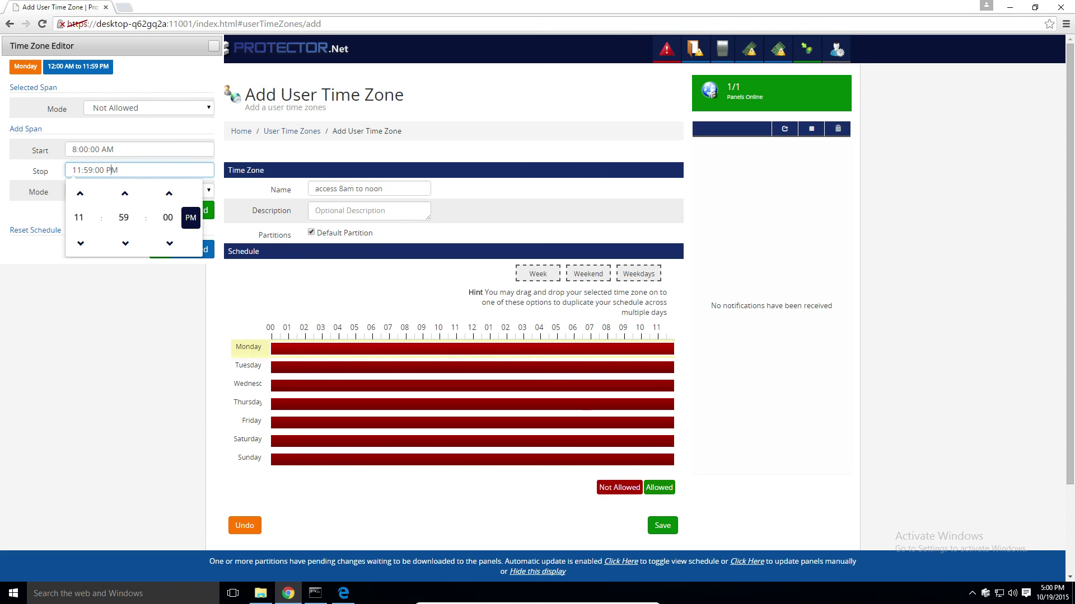
click(191, 218)
click(180, 134)
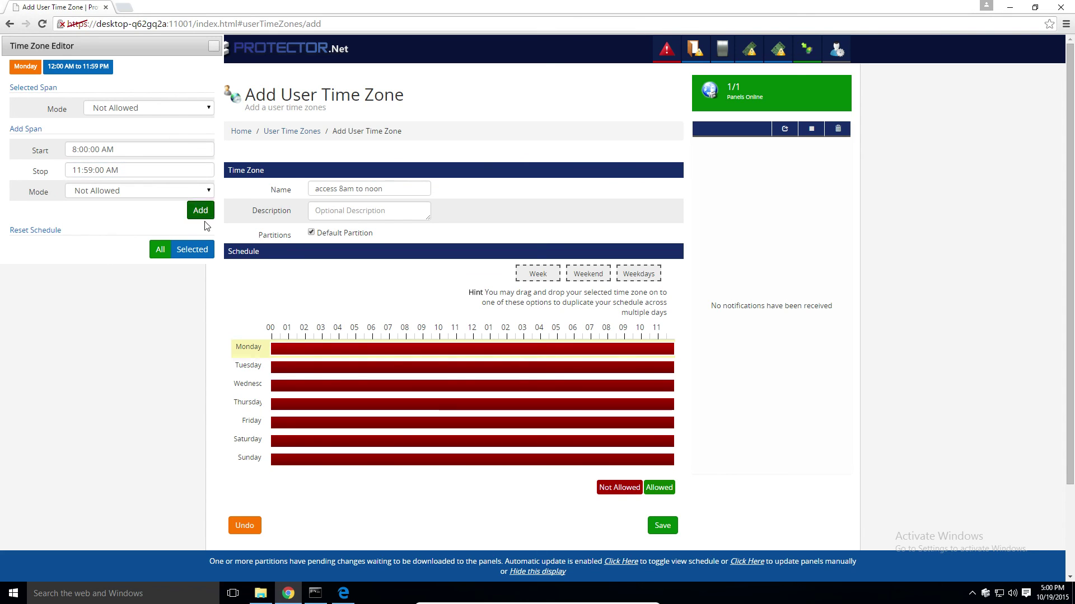
click(164, 191)
click(157, 211)
click(200, 210)
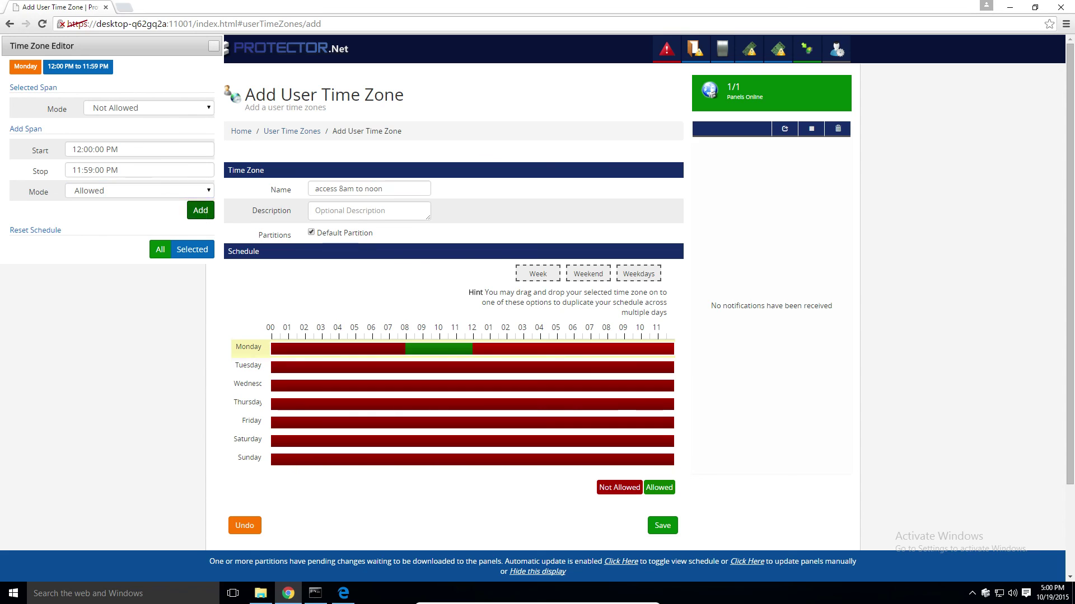
Copy Monday's access span to the whole week and save the user time zone
click(213, 46)
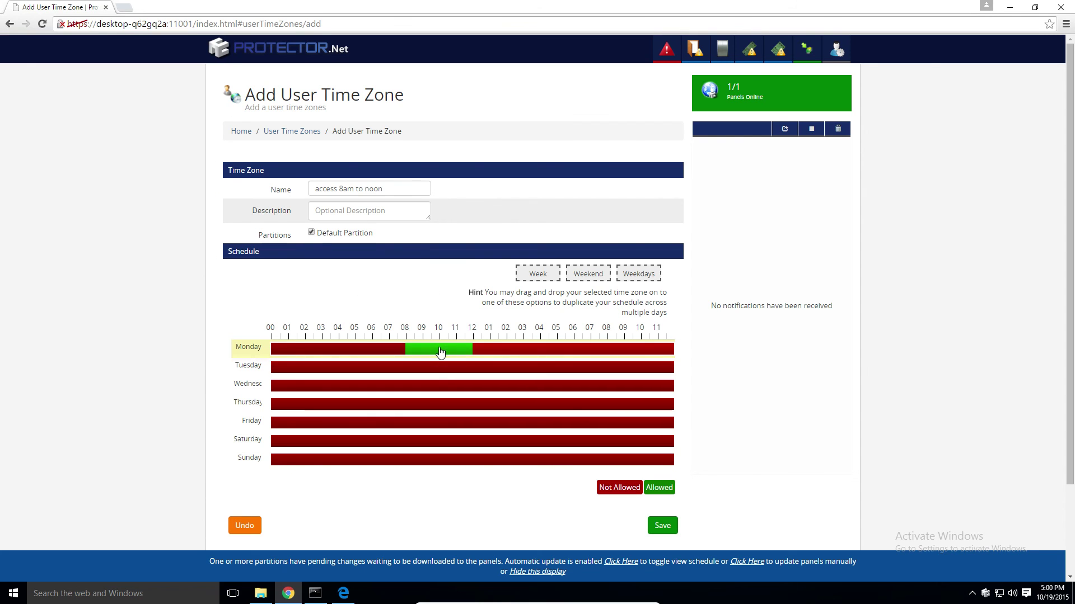
drag(440, 351, 538, 273)
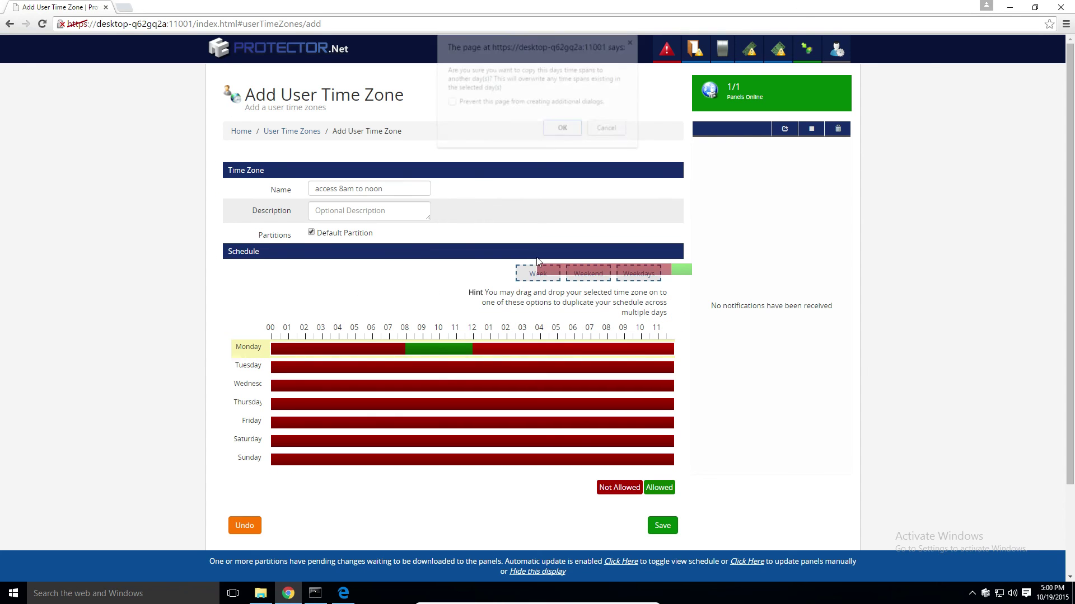
click(562, 129)
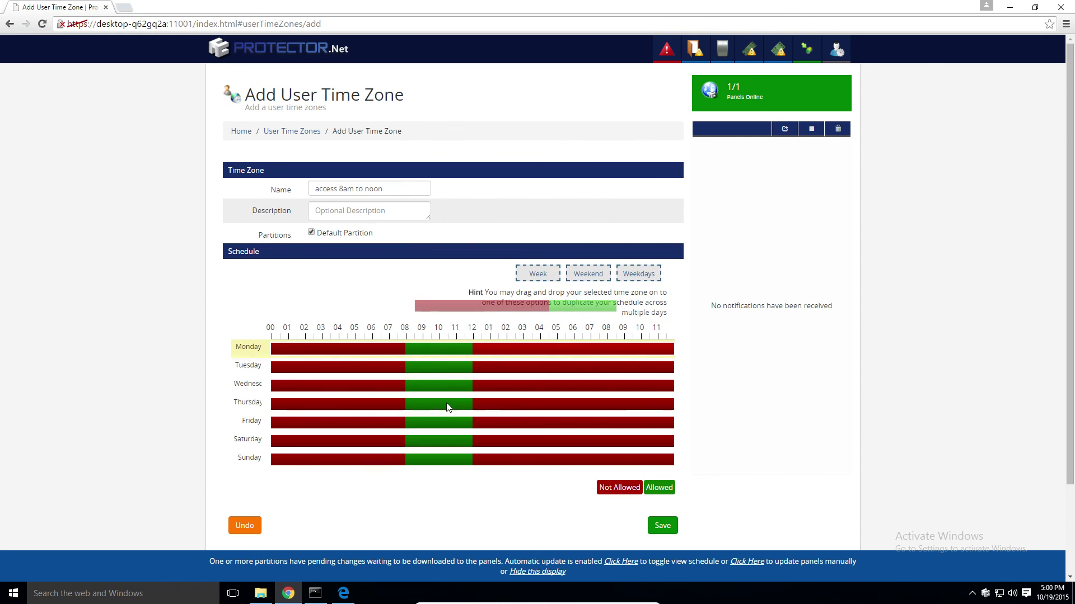
click(661, 526)
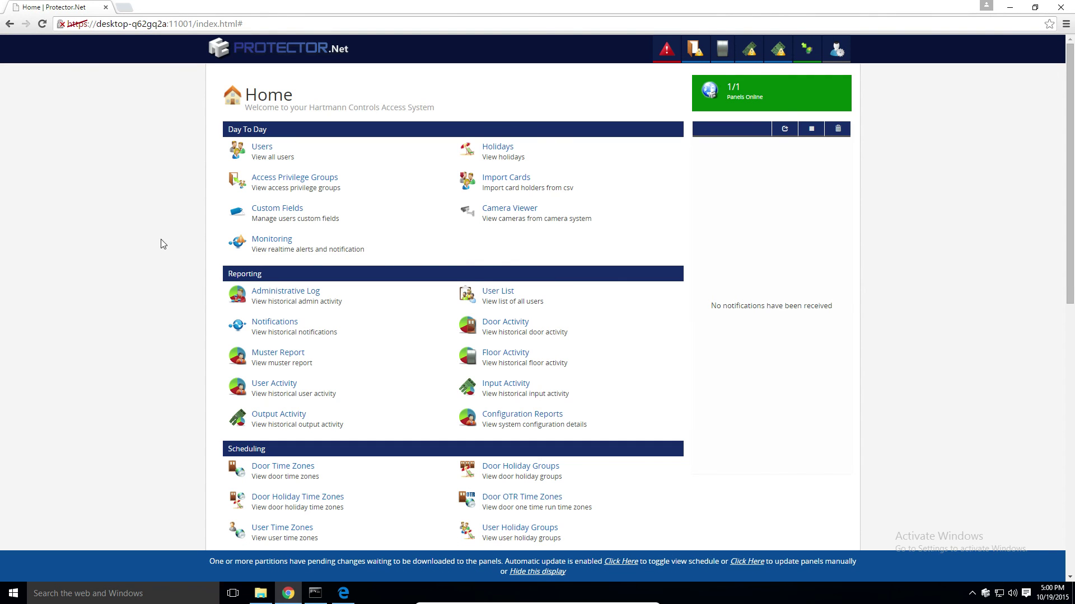
click(280, 178)
click(235, 166)
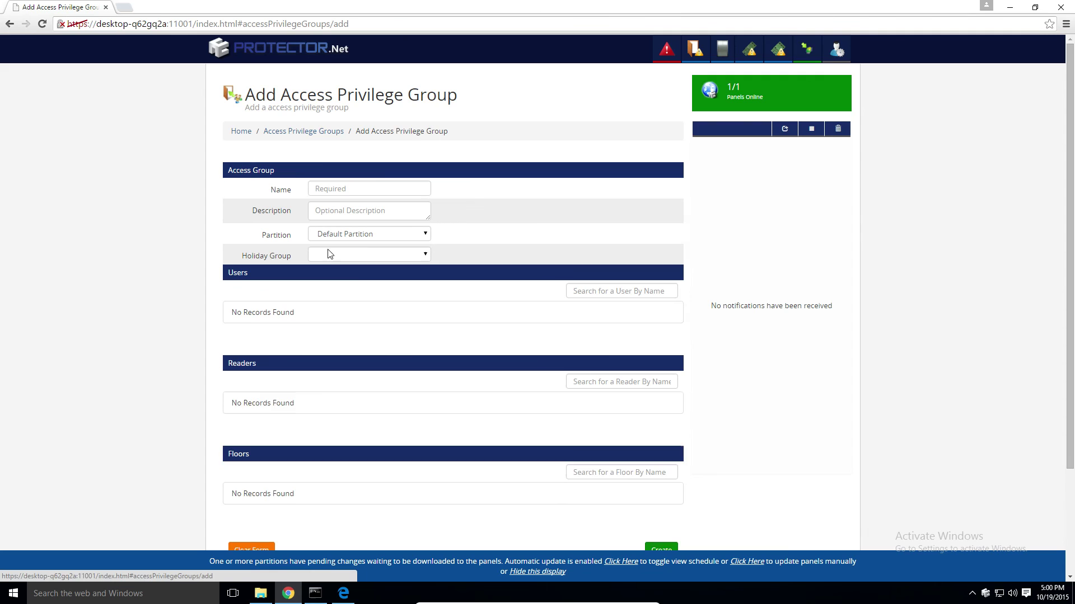
click(235, 412)
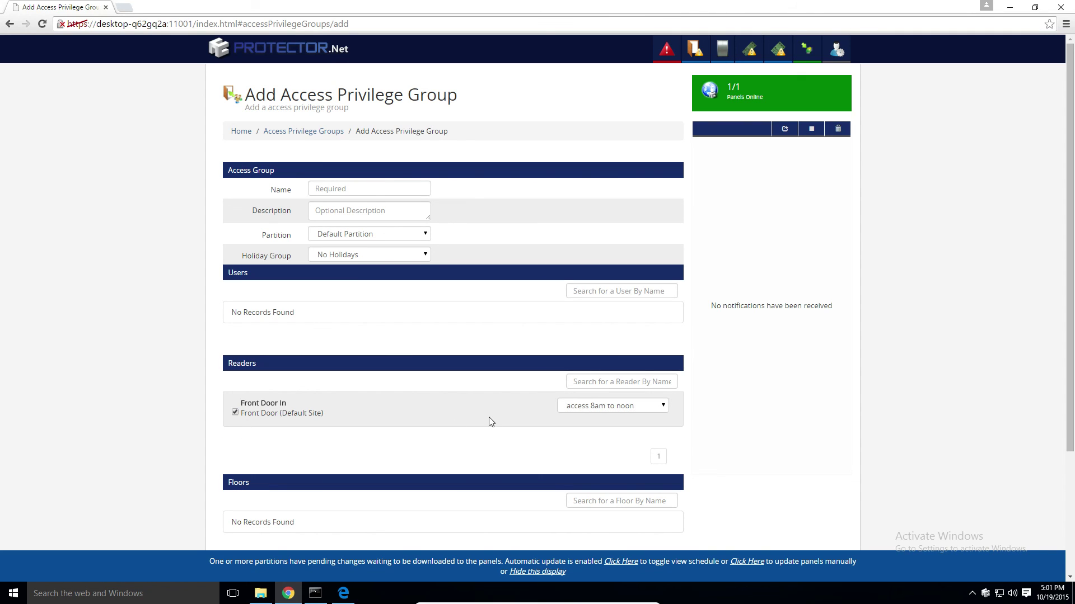
click(626, 409)
click(710, 391)
click(241, 131)
scroll(240, 132, down, 8)
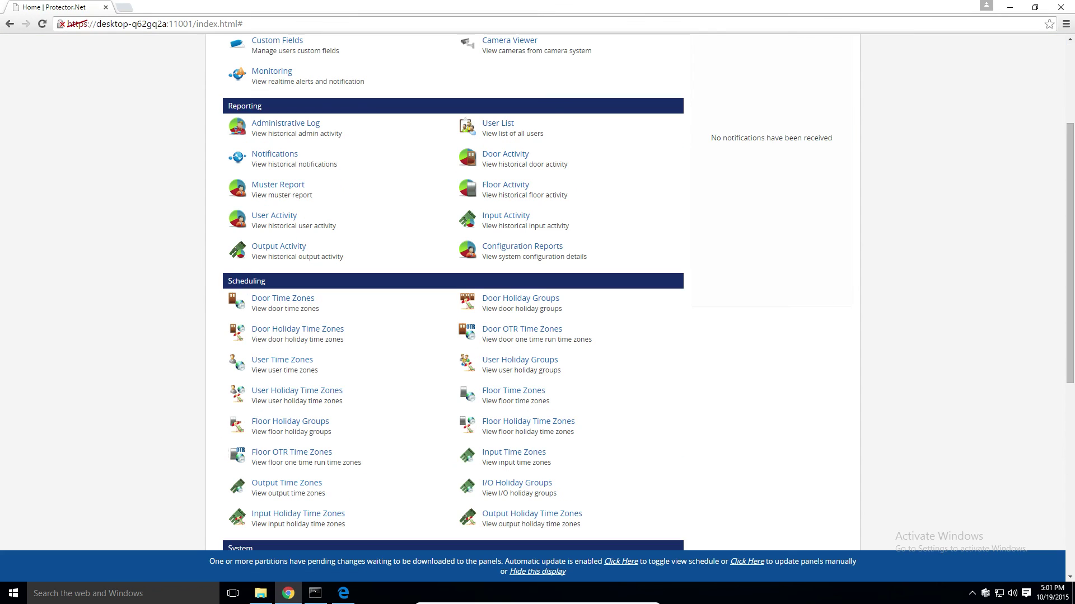